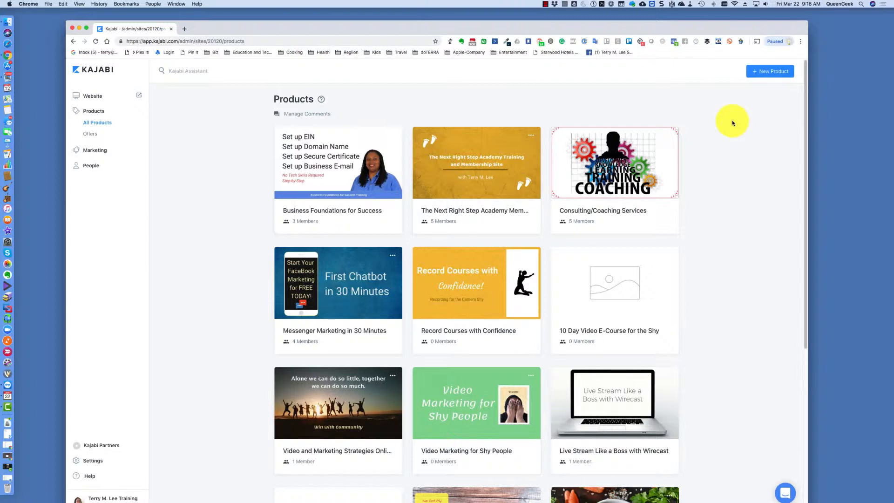
# Generate a new product from the Membership blueprint, named "DEL-Demo Membership Site"
pyautogui.scroll(-3, 730, 163)
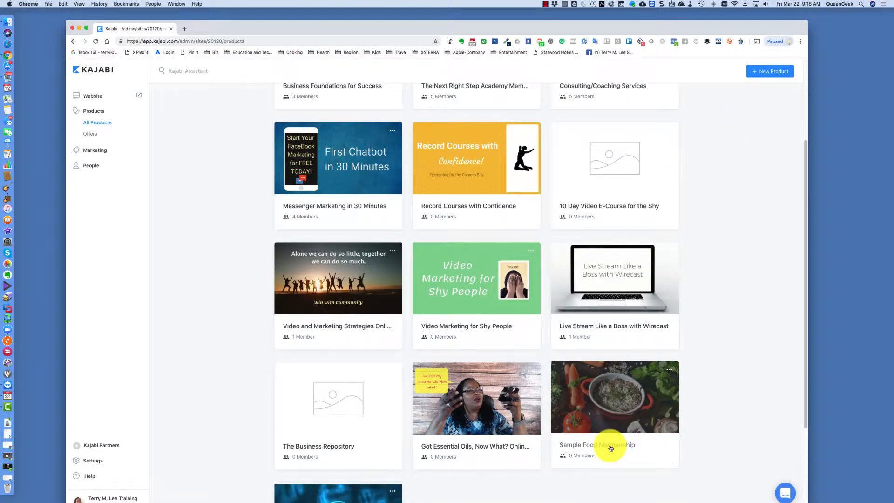
pyautogui.scroll(3, 677, 278)
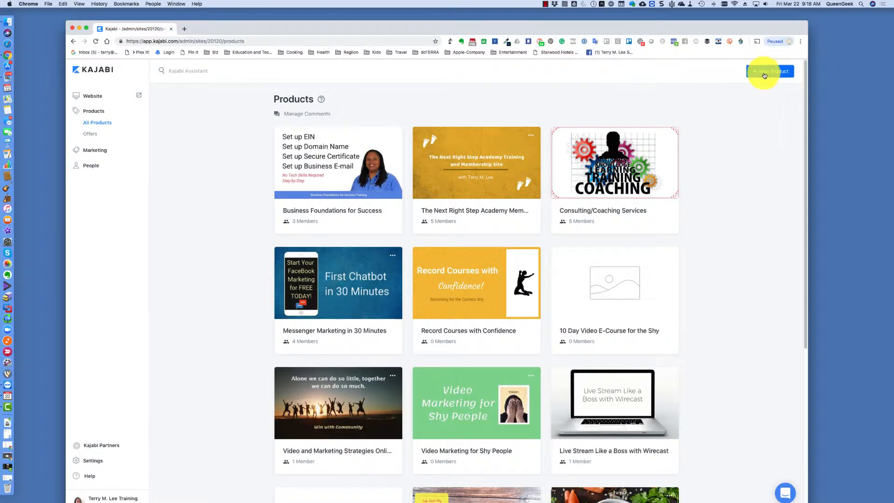
pyautogui.click(764, 73)
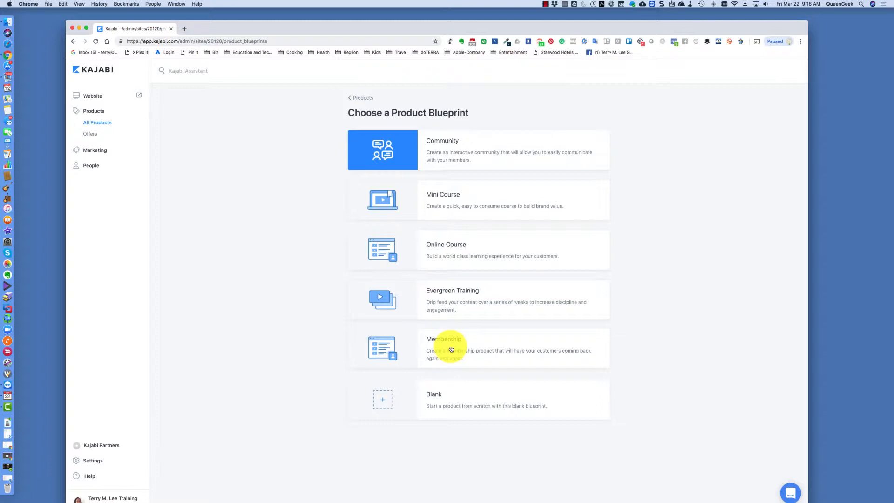
pyautogui.click(451, 349)
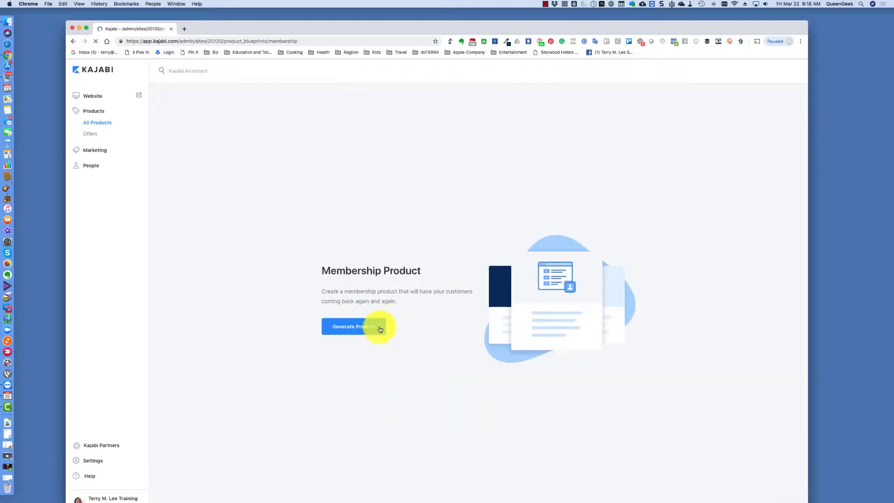
pyautogui.click(380, 328)
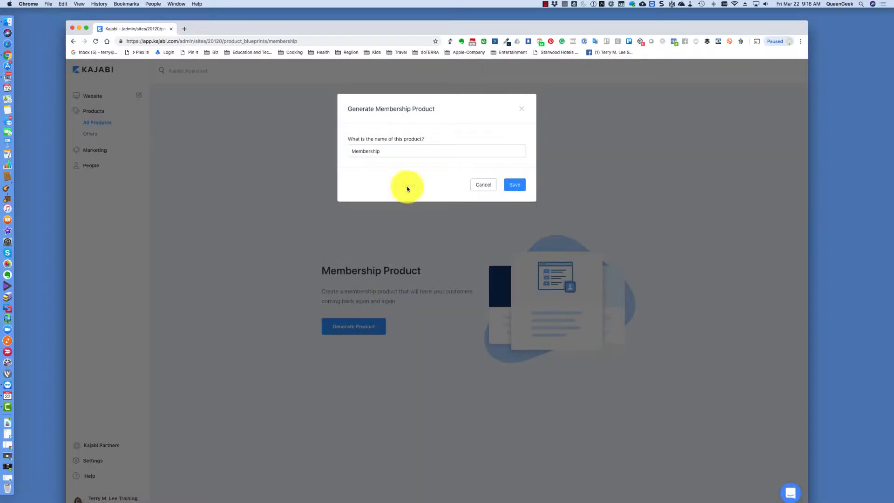
pyautogui.moveTo(377, 151); pyautogui.dragTo(321, 142)
pyautogui.write('DEL')
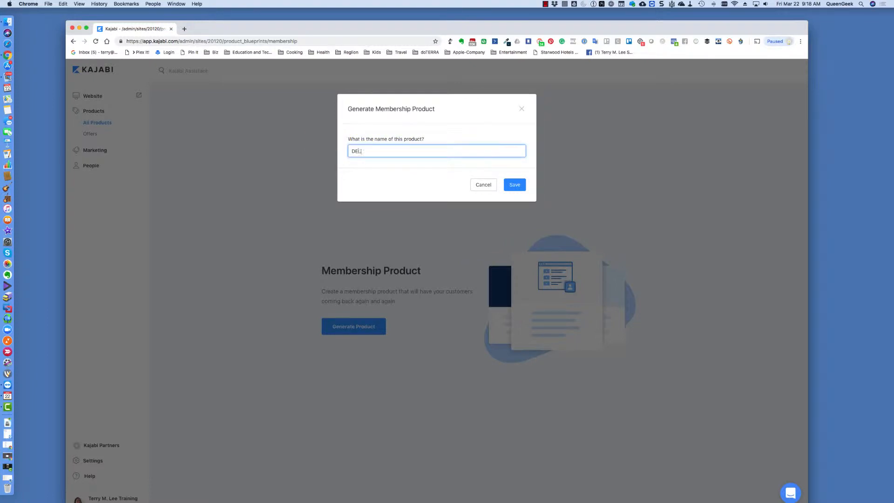
pyautogui.write('-Demo Membership Site')
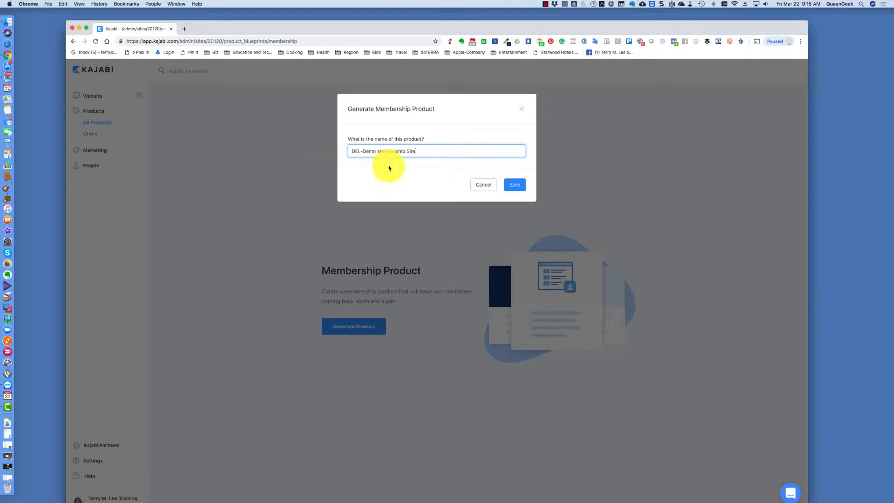
pyautogui.click(517, 185)
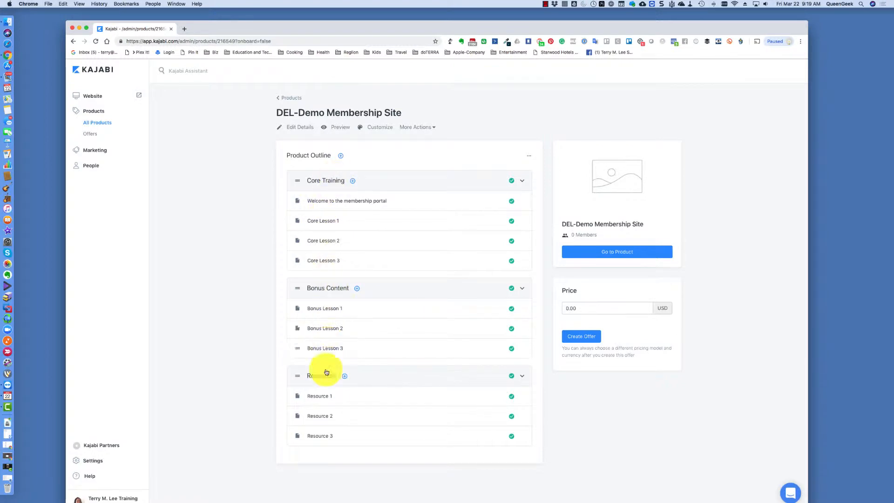
# Go back to the product list and open the "Welcome to the membership portal" post in Sample Food Membership
pyautogui.click(292, 98)
pyautogui.scroll(-4, 428, 307)
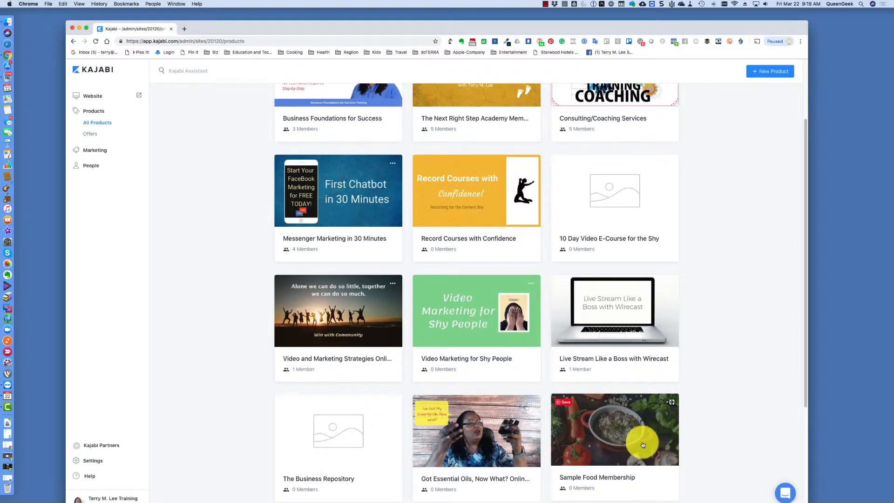
pyautogui.click(643, 444)
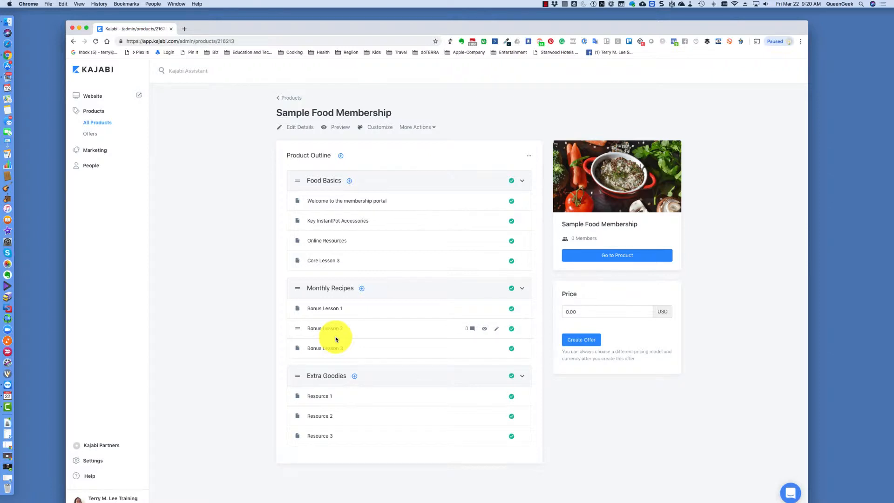
pyautogui.click(339, 202)
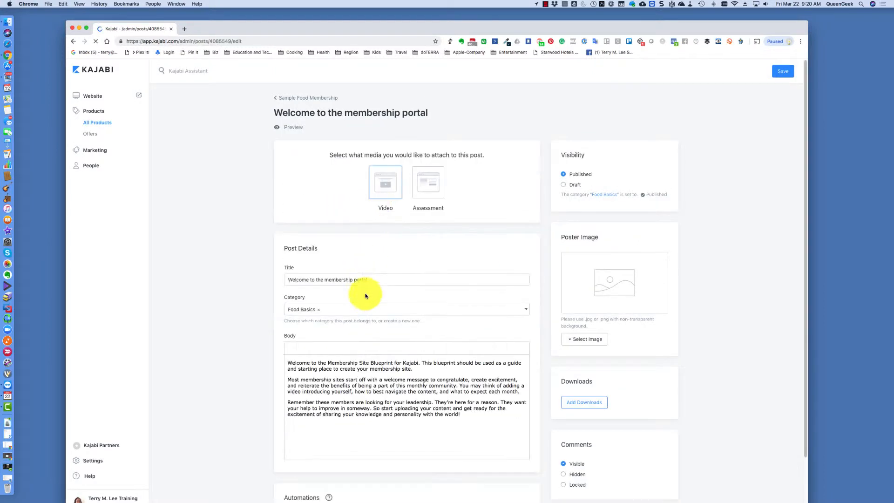
# Examine the welcome post's title, body text, media choices, download upload sources and comment settings
pyautogui.tripleClick(349, 279)
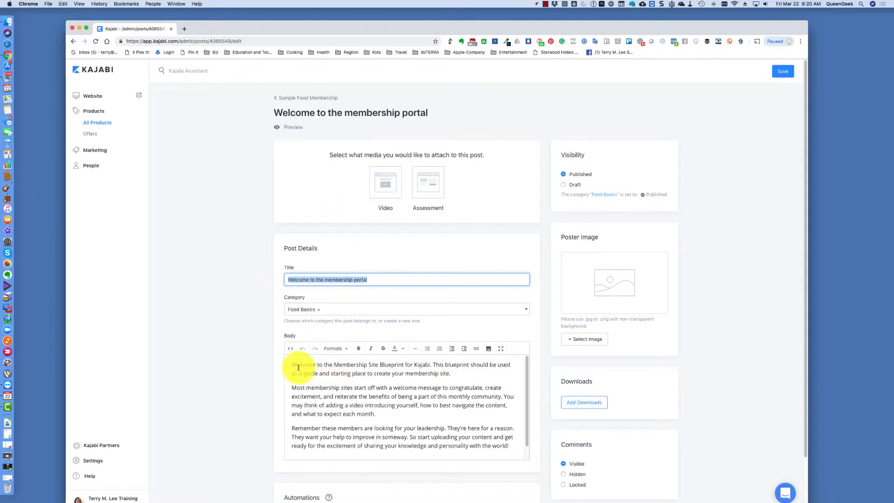
pyautogui.moveTo(293, 364); pyautogui.dragTo(293, 460)
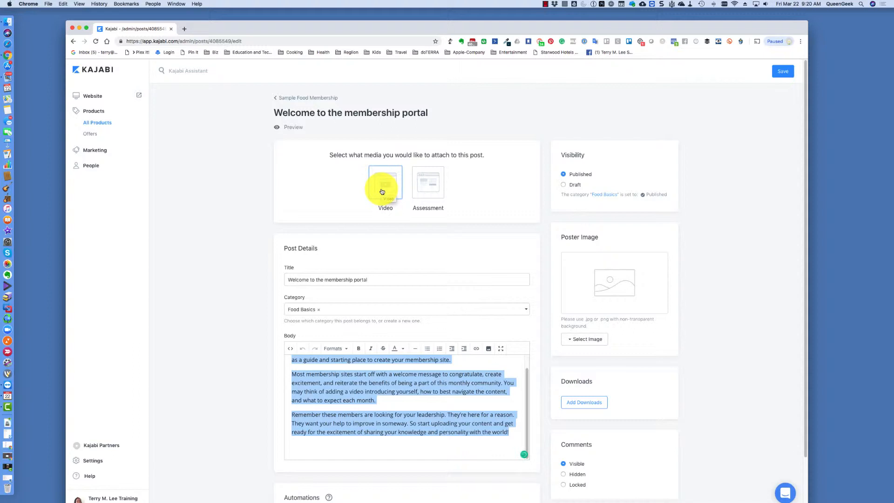
pyautogui.scroll(-2, 382, 192)
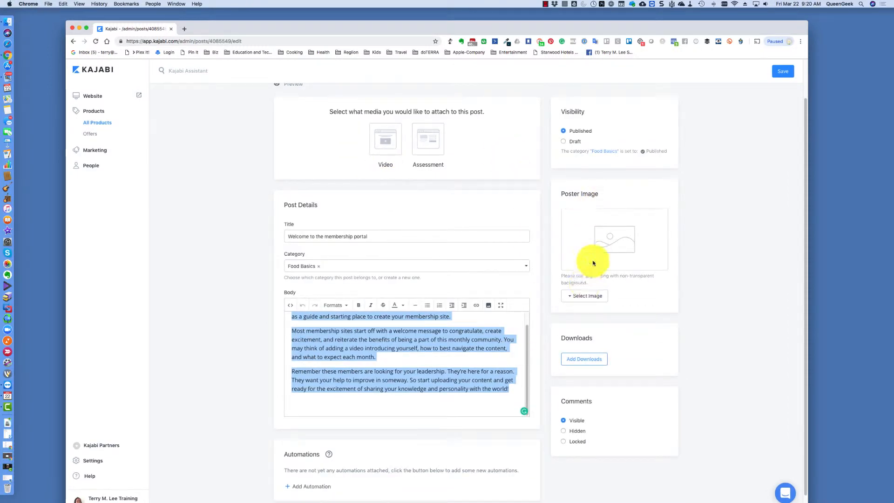
pyautogui.click(583, 359)
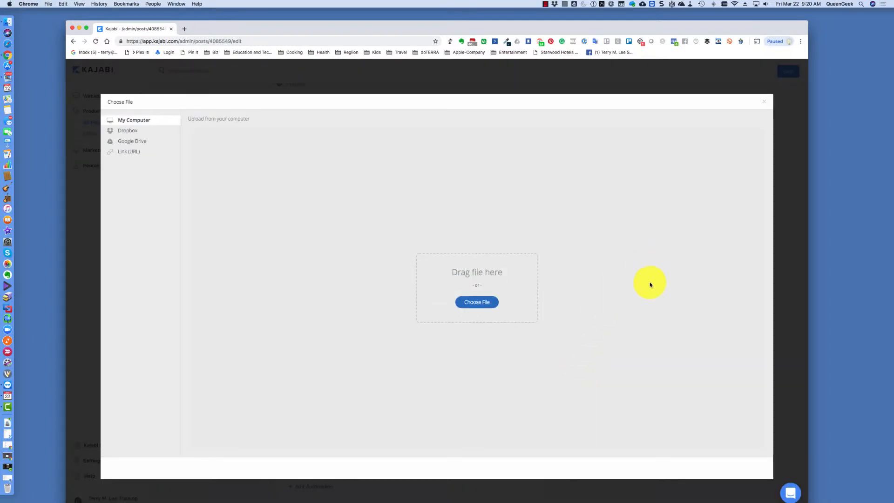
pyautogui.click(763, 101)
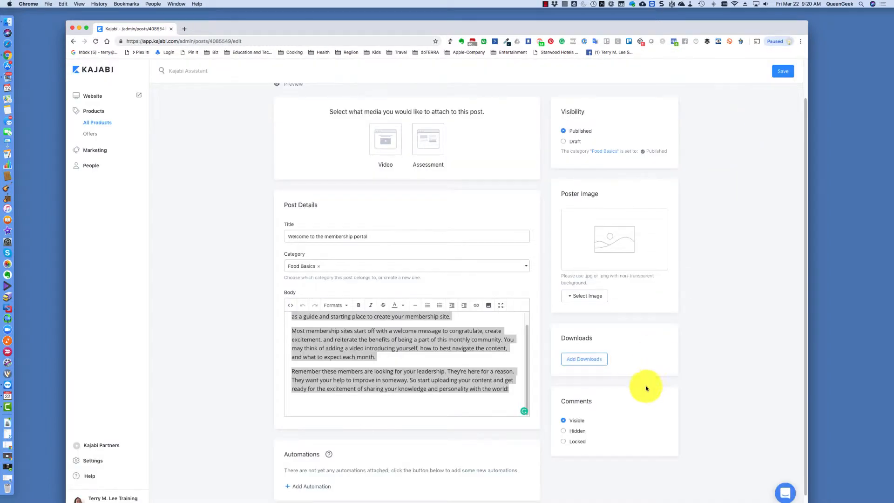
pyautogui.scroll(-1, 593, 362)
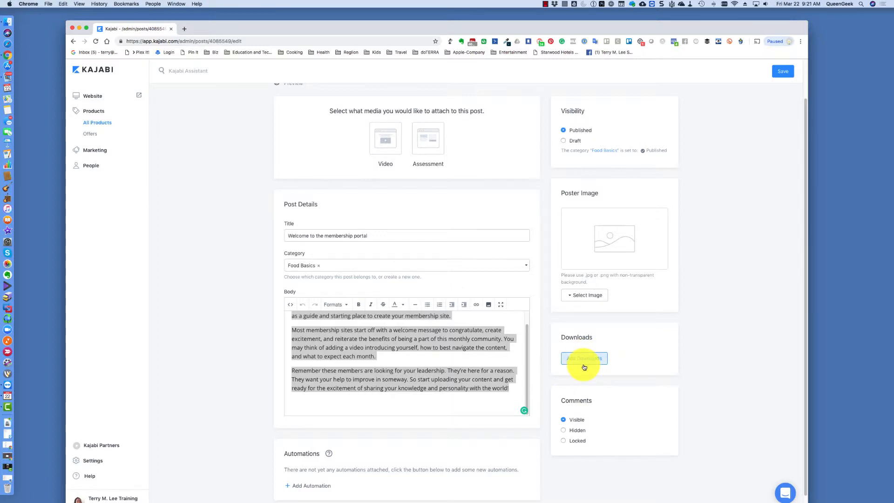
pyautogui.scroll(-1, 583, 367)
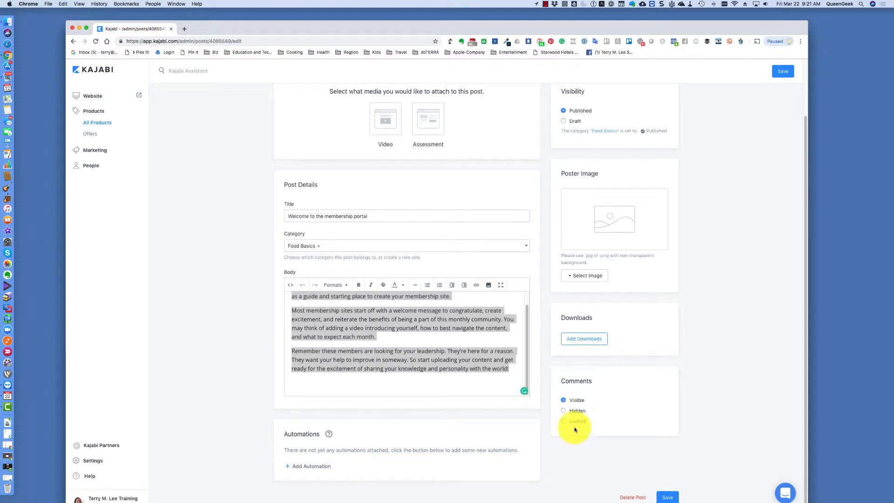
pyautogui.scroll(3, 530, 108)
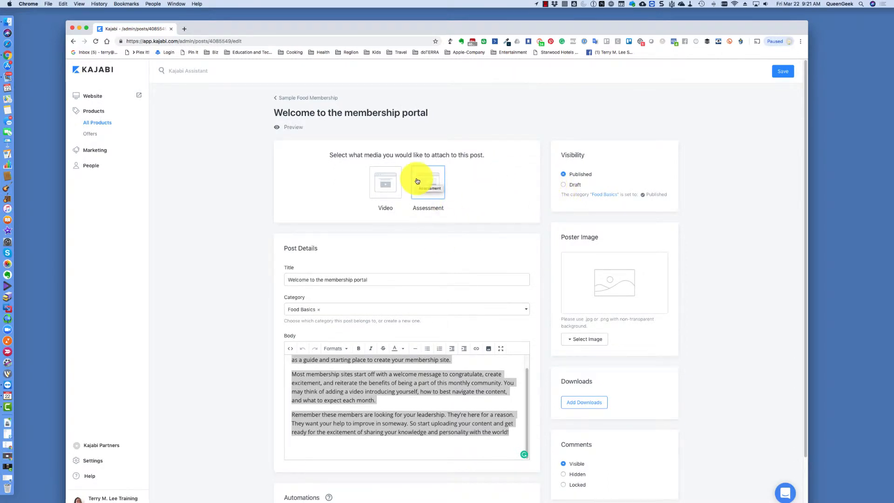
# Leave the welcome post without saving and set Core Lesson 3 under Food Basics to Draft
pyautogui.click(316, 99)
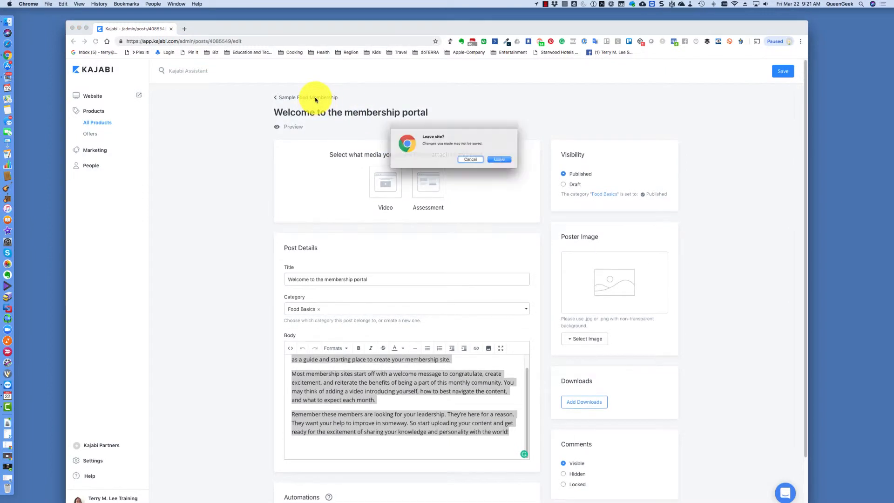
pyautogui.click(507, 160)
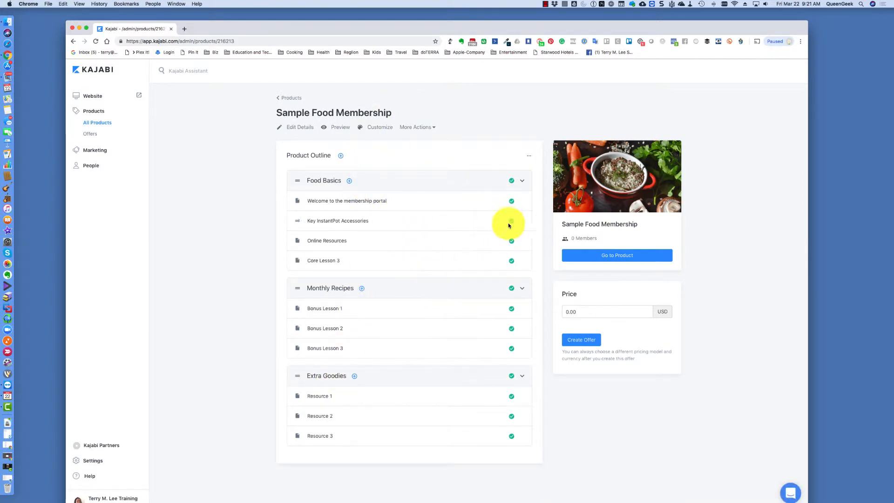
pyautogui.click(511, 261)
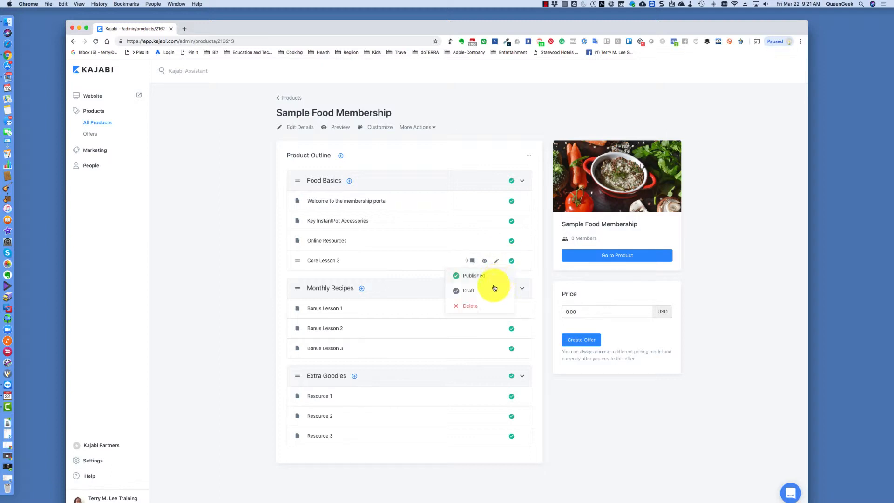
pyautogui.click(482, 294)
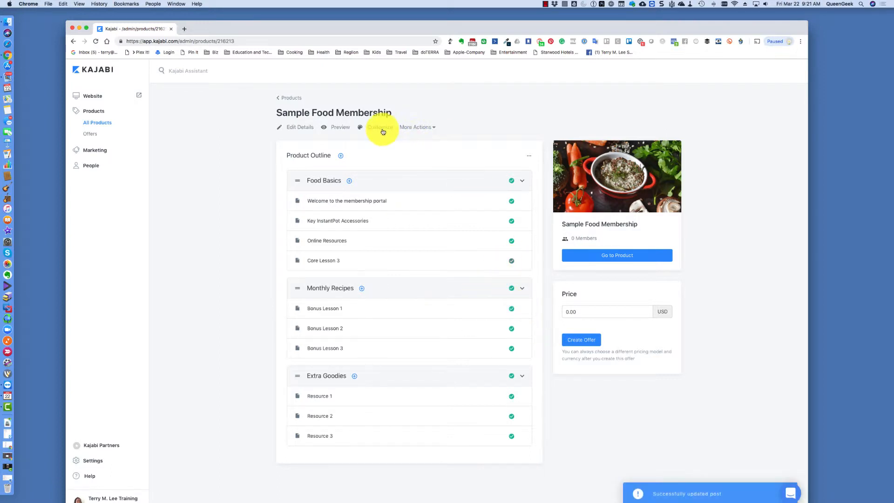
# Preview the Sample Food Membership product, view the lessons in its Food Basics category and return to its main page
pyautogui.click(341, 130)
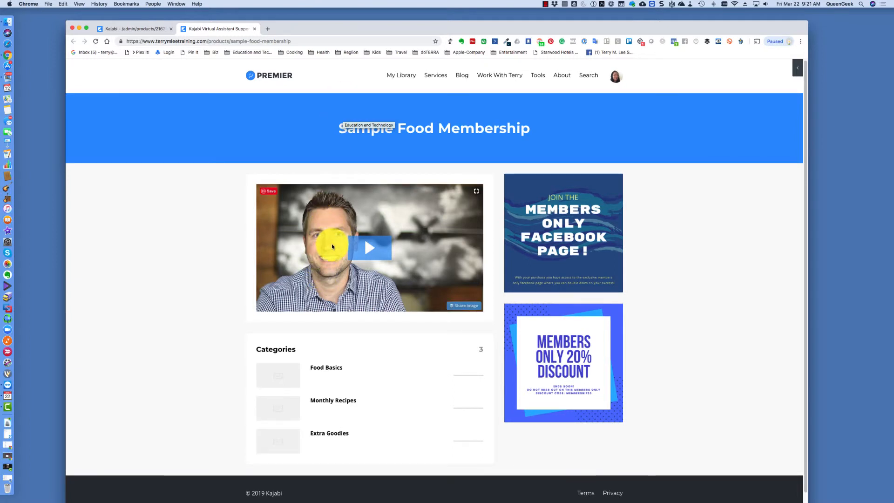
pyautogui.scroll(-1, 333, 246)
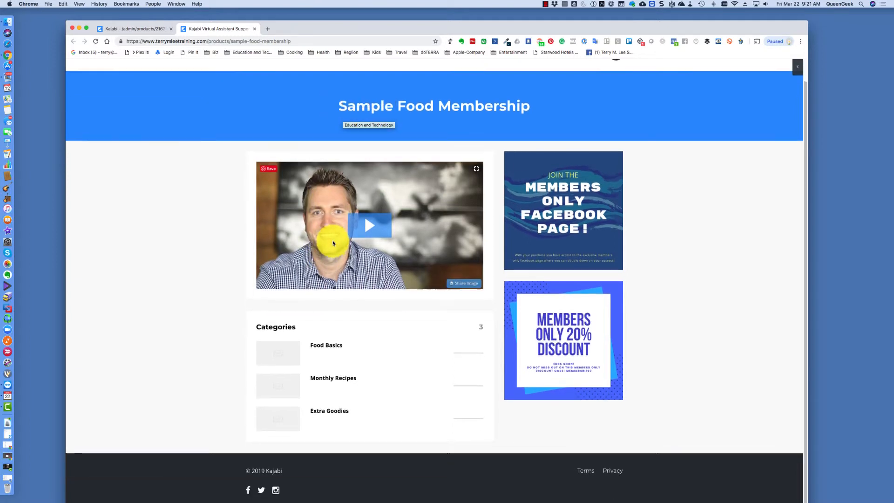
pyautogui.click(326, 347)
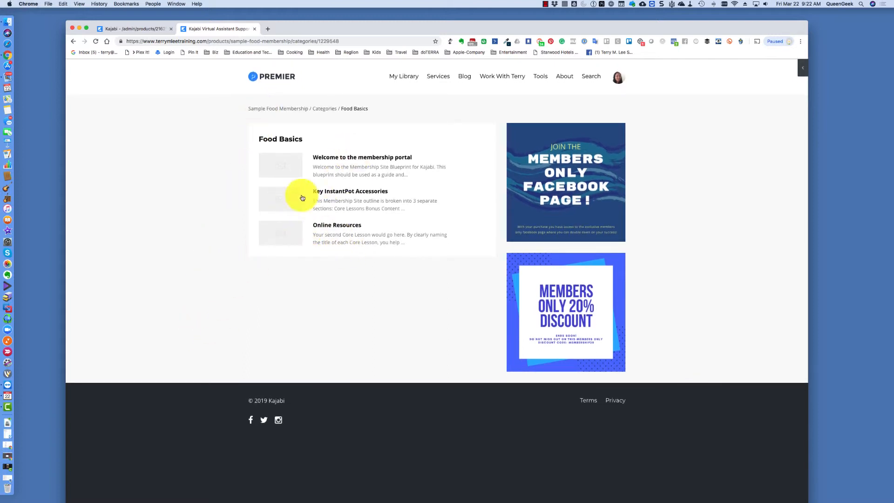
pyautogui.click(74, 42)
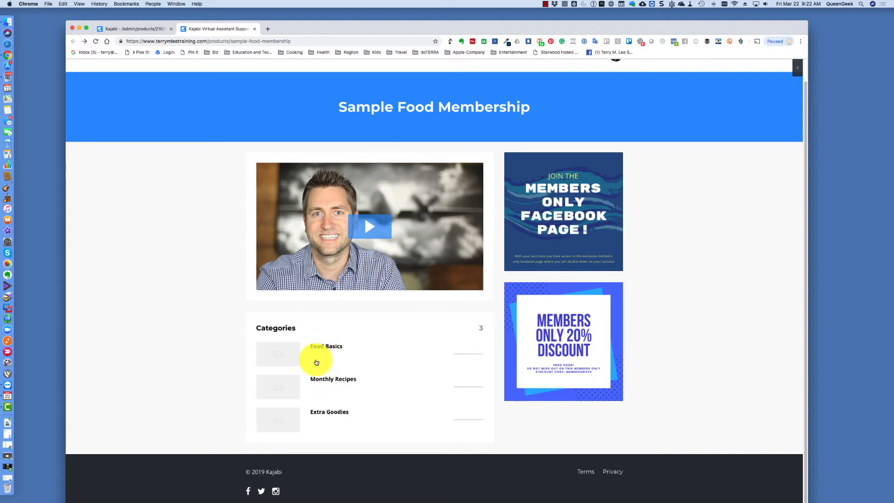
# Return to the admin site and open the theme customization page of the Sample Food Membership product
pyautogui.click(141, 29)
pyautogui.click(292, 98)
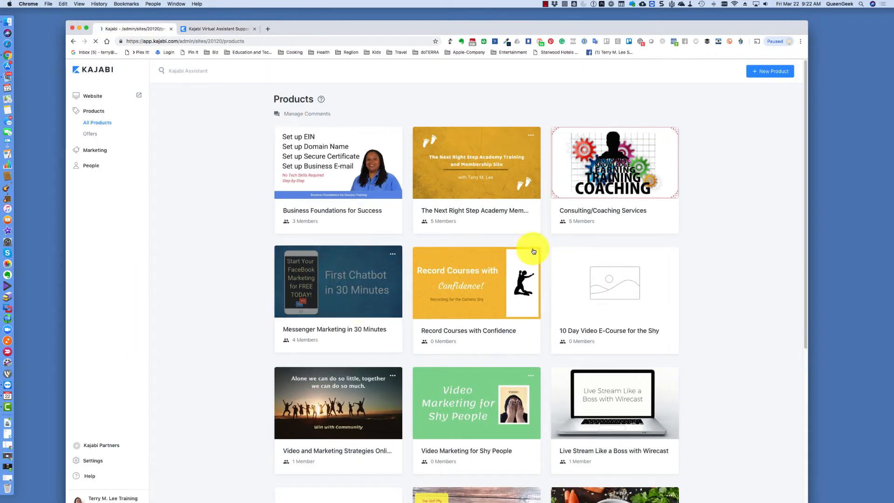
pyautogui.scroll(-5, 589, 439)
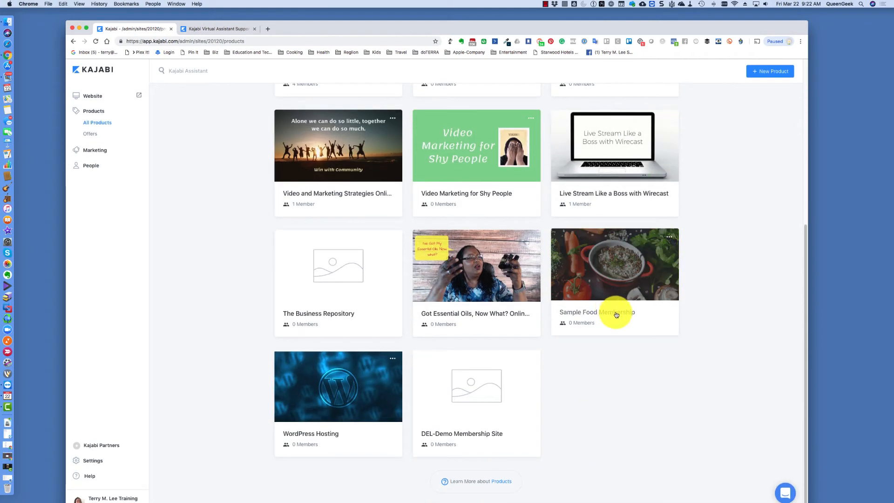
pyautogui.click(613, 291)
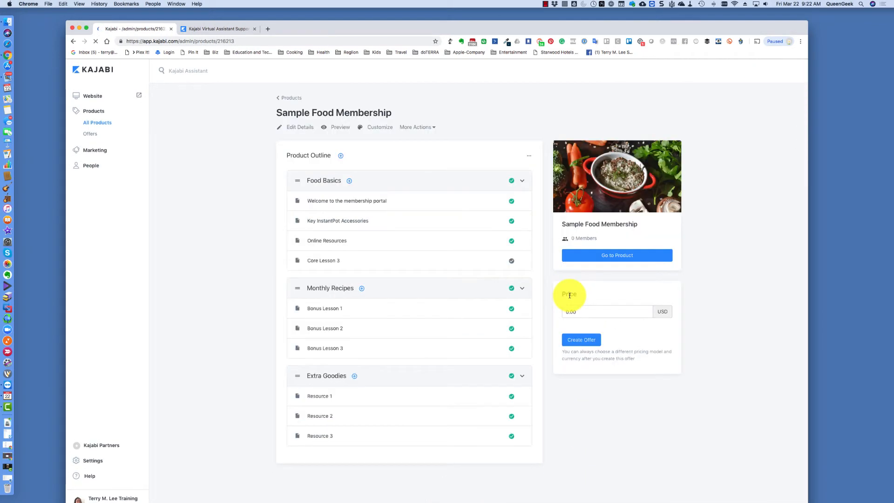
pyautogui.click(372, 127)
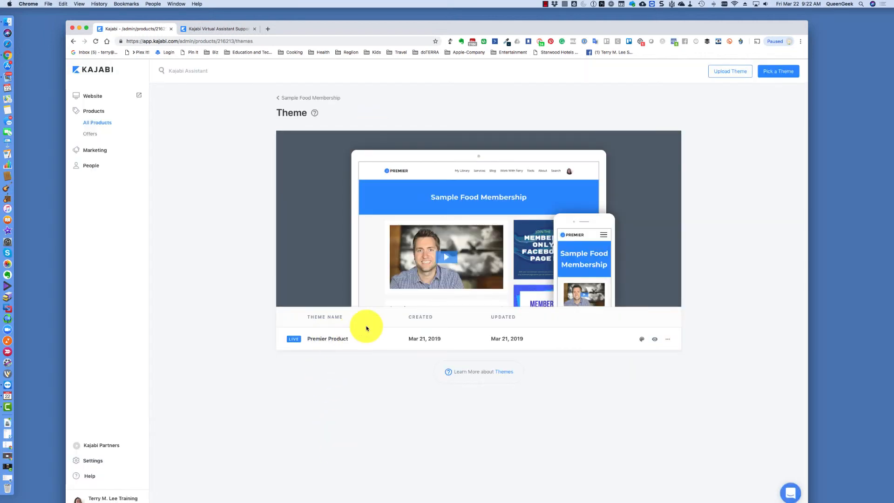
# Browse the available product themes and go back to the theme page without picking one
pyautogui.click(778, 72)
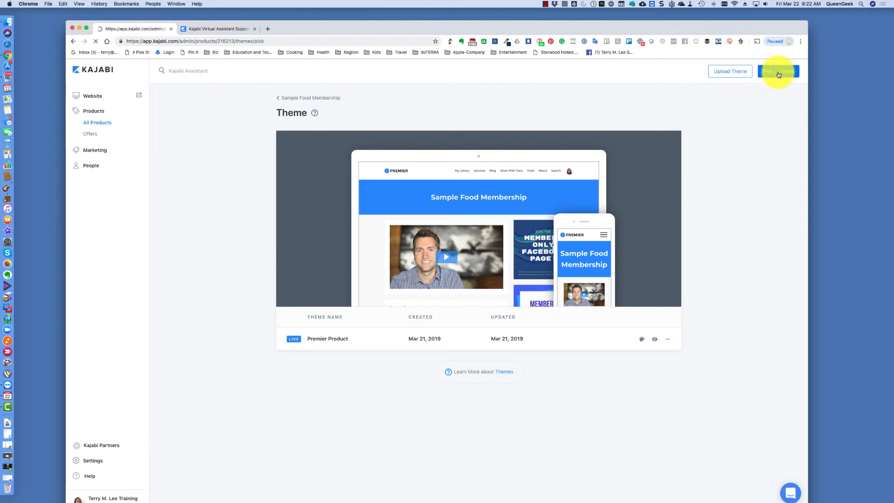
pyautogui.scroll(-4, 610, 336)
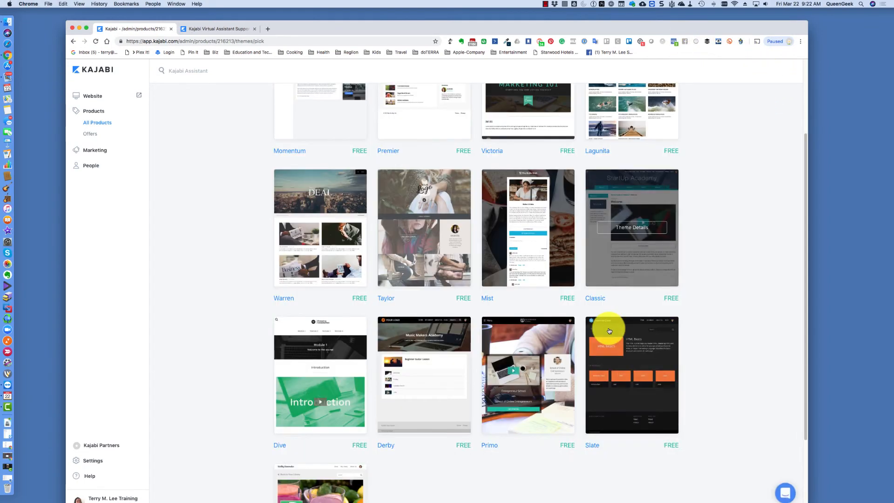
pyautogui.scroll(4, 609, 332)
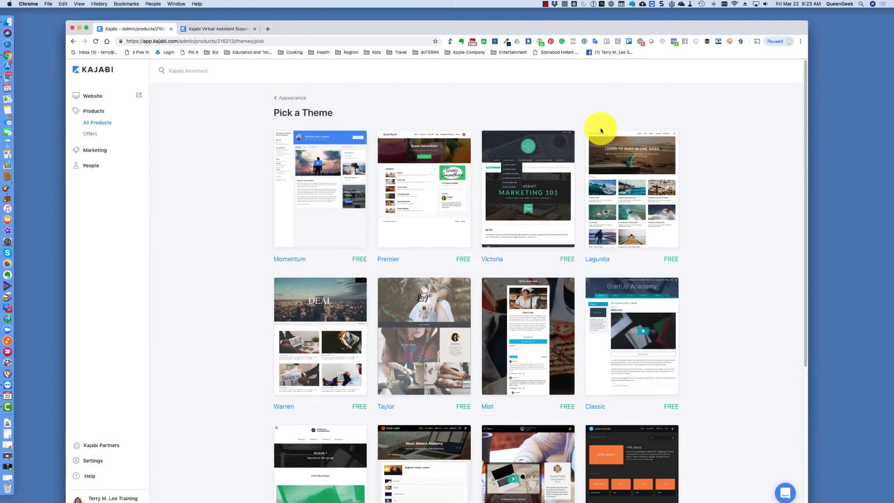
pyautogui.scroll(-1, 600, 128)
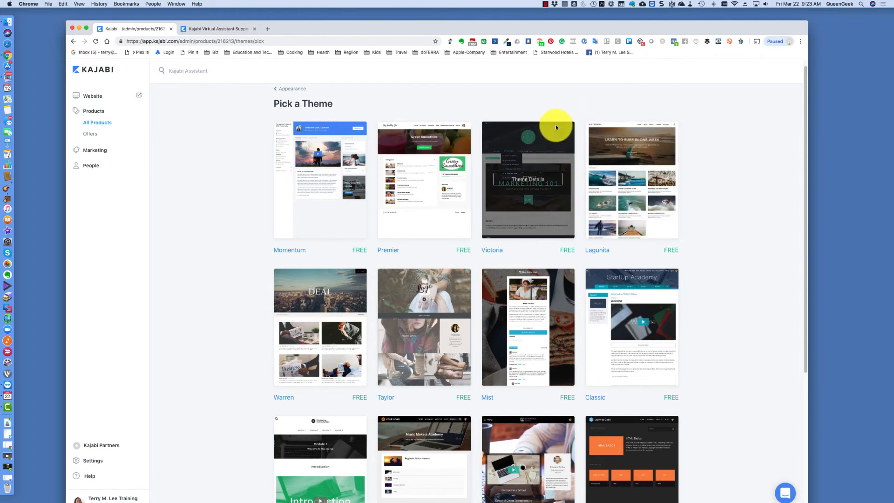
pyautogui.click(300, 89)
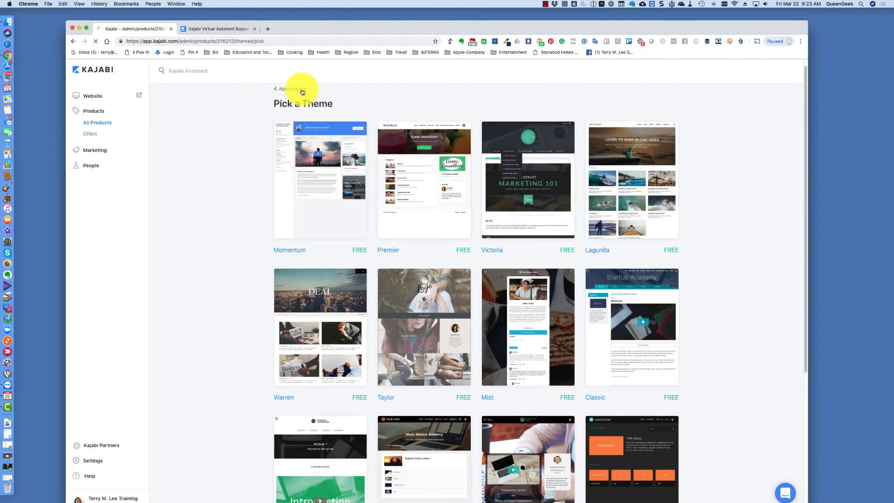